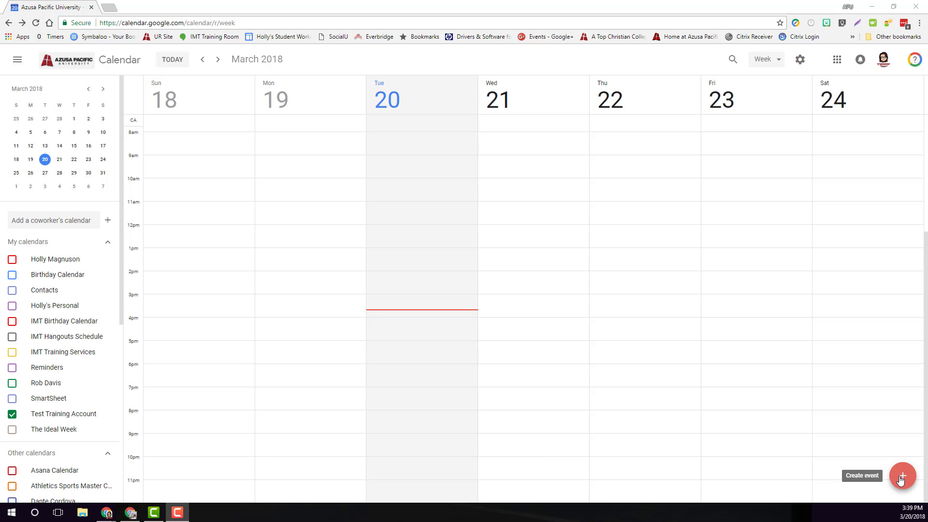
# Create an event titled Basic Event and set its date to Mar 22, 2018.
pyautogui.click(902, 477)
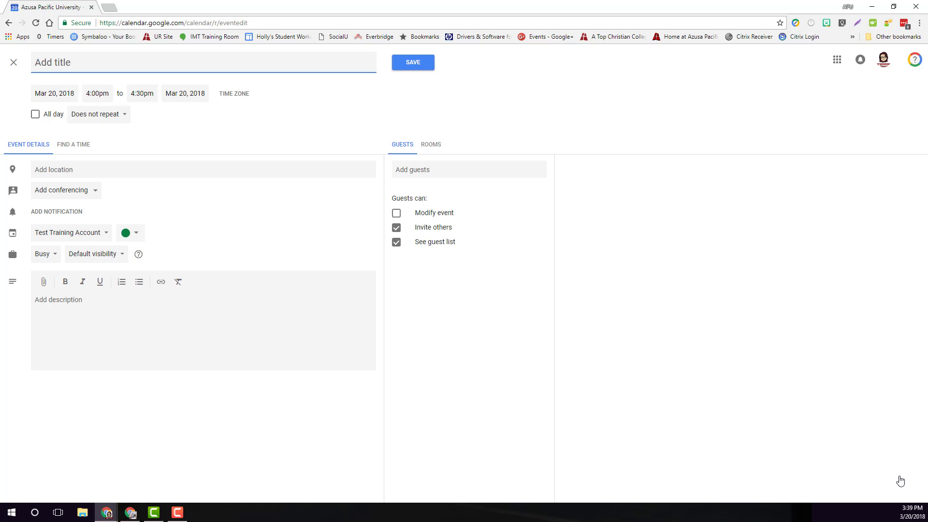
pyautogui.write('Basic Event')
pyautogui.click(47, 98)
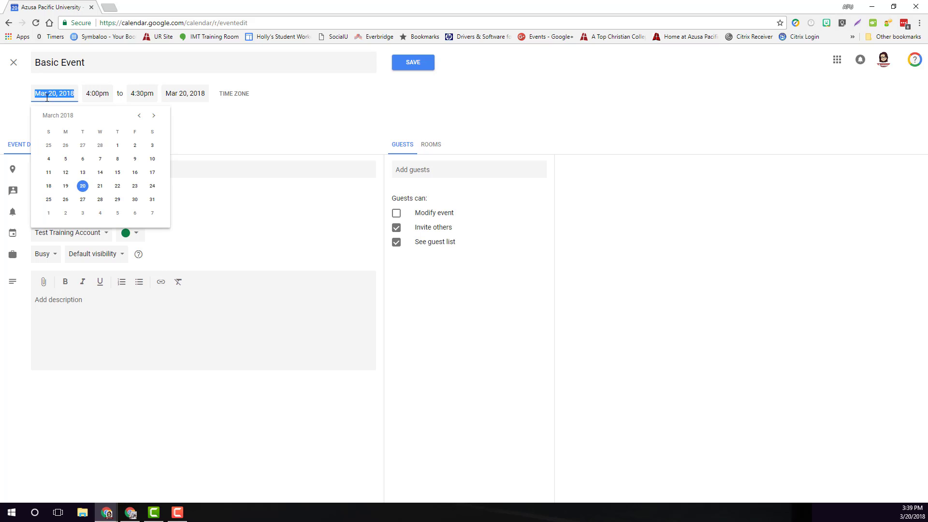
pyautogui.click(117, 186)
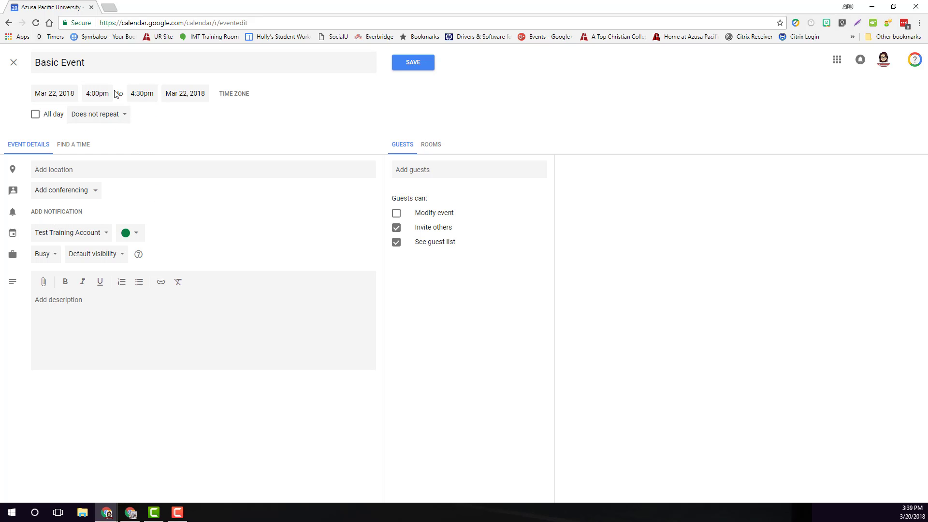
# Set the Basic Event to start at 3:00pm and end at 4:00pm.
pyautogui.click(97, 94)
pyautogui.scroll(2, 110, 115)
pyautogui.click(110, 114)
pyautogui.click(132, 96)
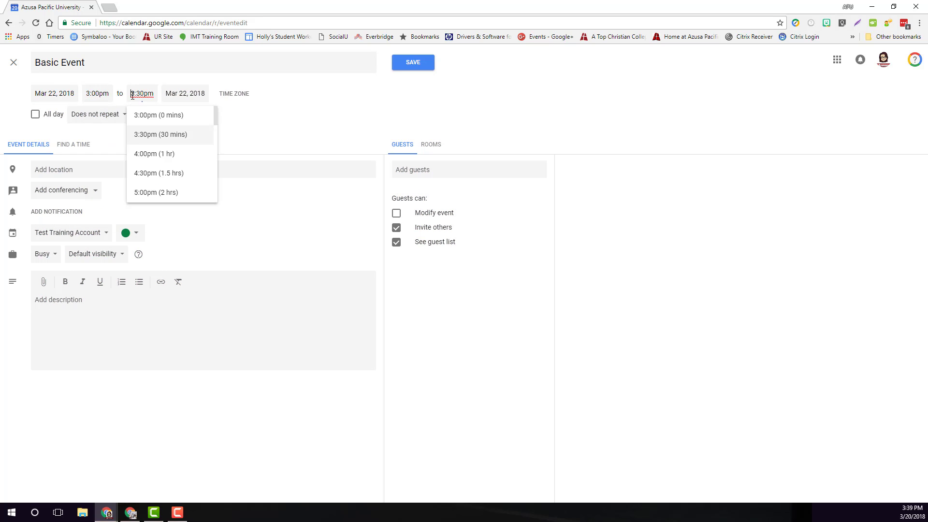
pyautogui.click(137, 153)
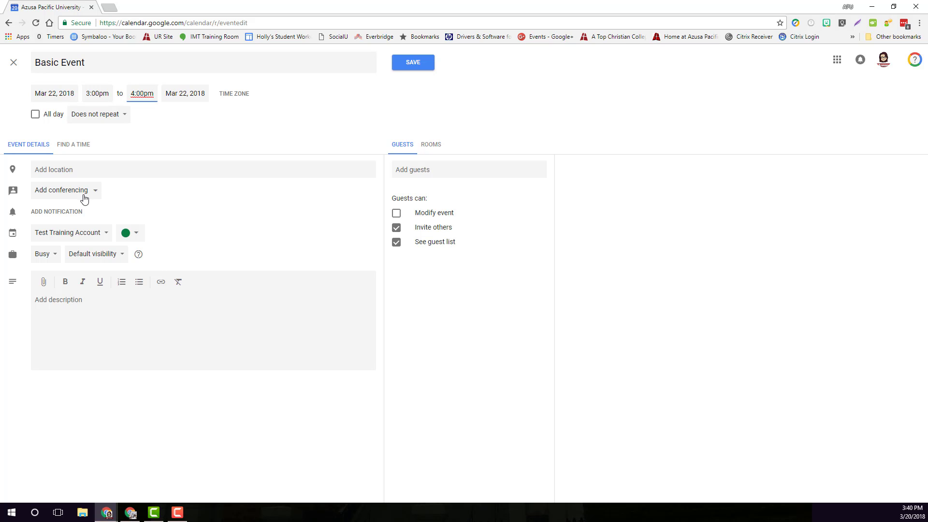
# Add a 10-minute notification to the Basic Event, keep its green color and blank description, and save the event.
pyautogui.click(54, 213)
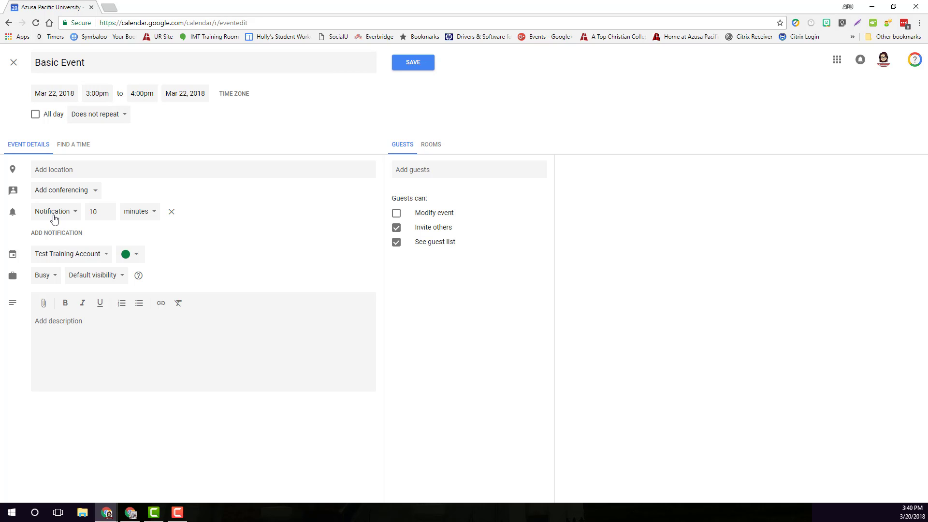
pyautogui.click(129, 263)
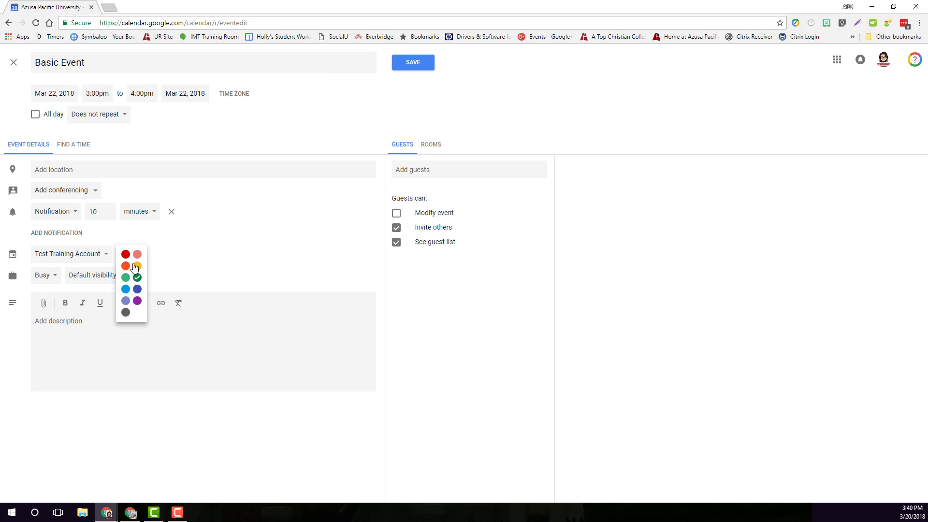
pyautogui.click(63, 349)
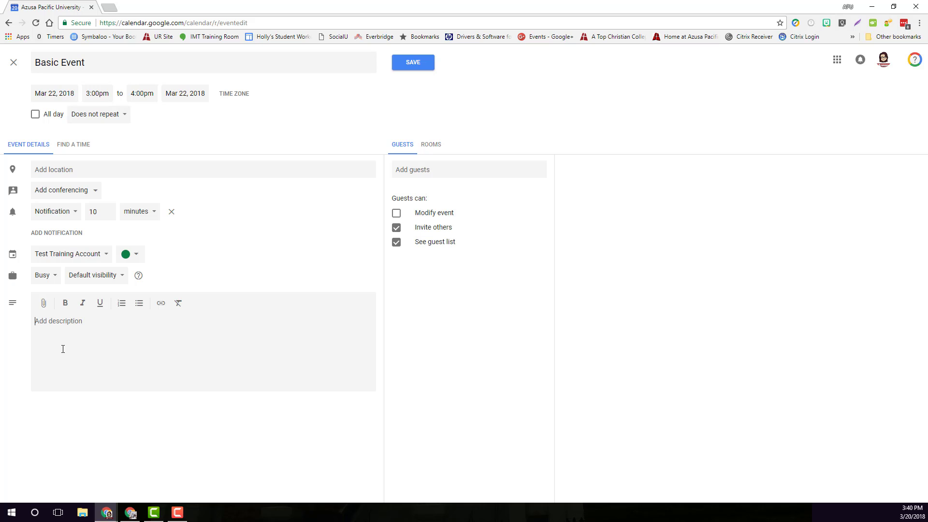
pyautogui.click(413, 63)
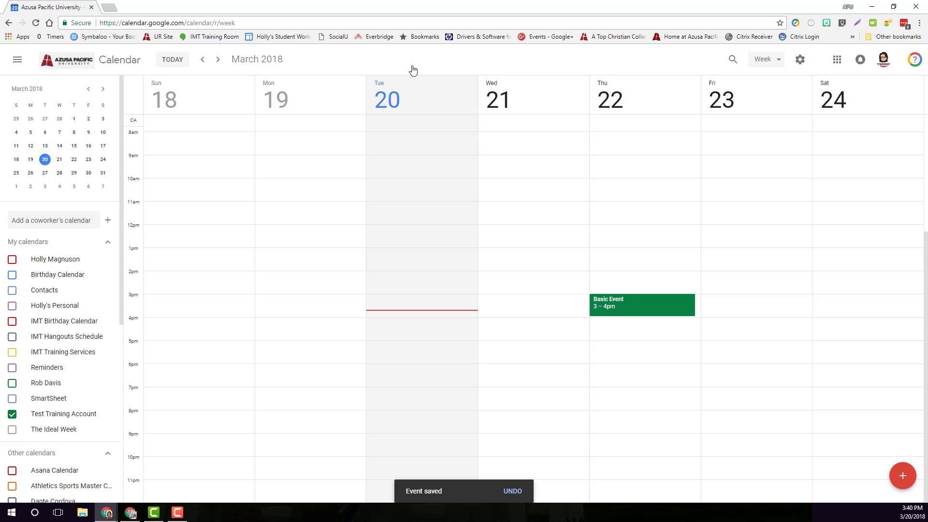
# Add an event titled Another Basic Event on Friday, Mar 23, from 9:00am to 10:00am and save it.
pyautogui.click(720, 164)
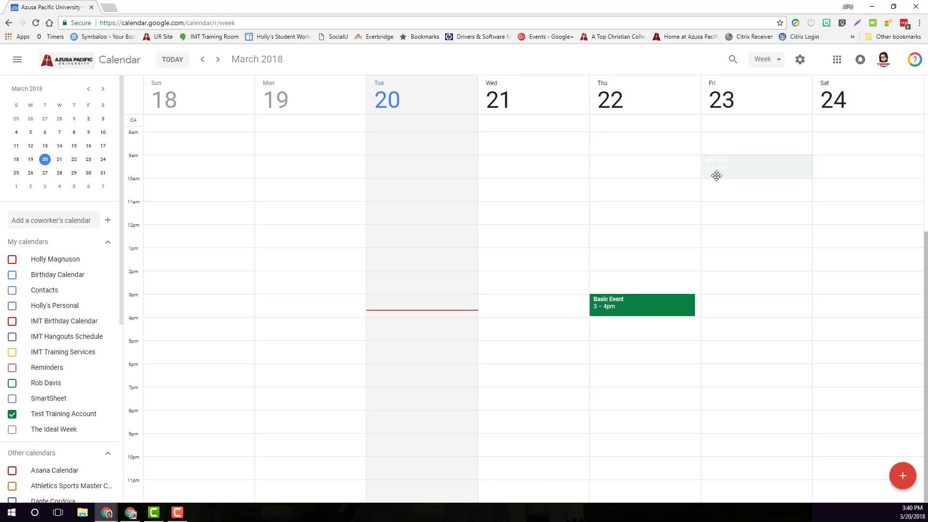
pyautogui.write('Another Basic Event')
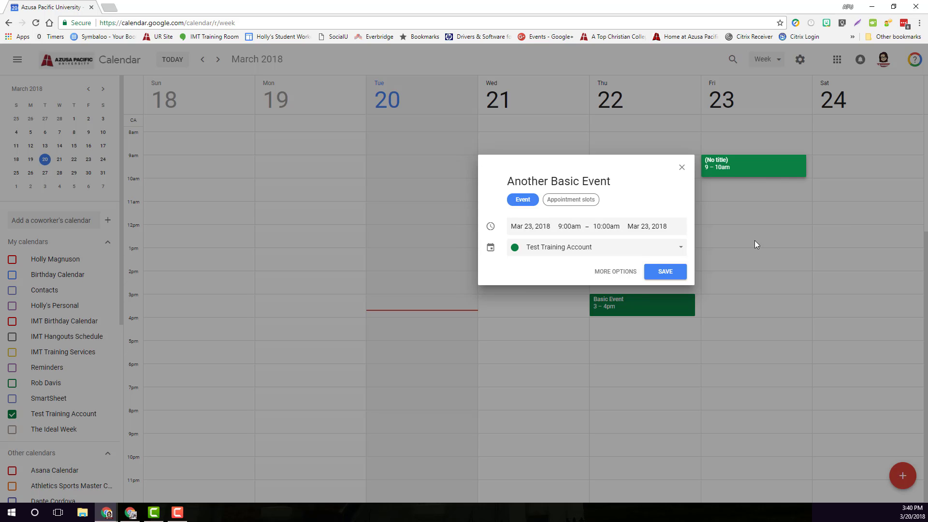
pyautogui.click(667, 272)
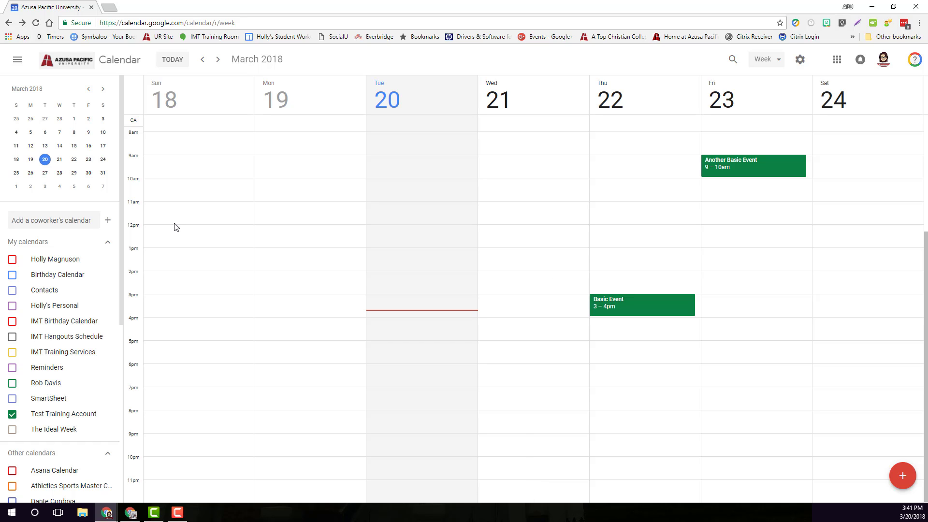
# Draft an event titled Test Meeting on Friday, Mar 23, from 2:00pm to 4:00pm and open its full event options.
pyautogui.moveTo(727, 277); pyautogui.dragTo(726, 318)
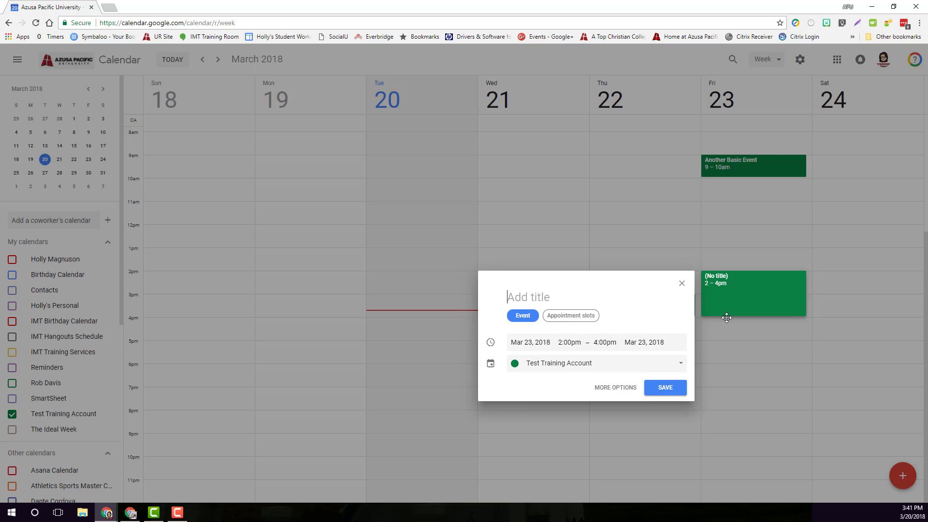
pyautogui.write('Test Meeting')
pyautogui.click(611, 387)
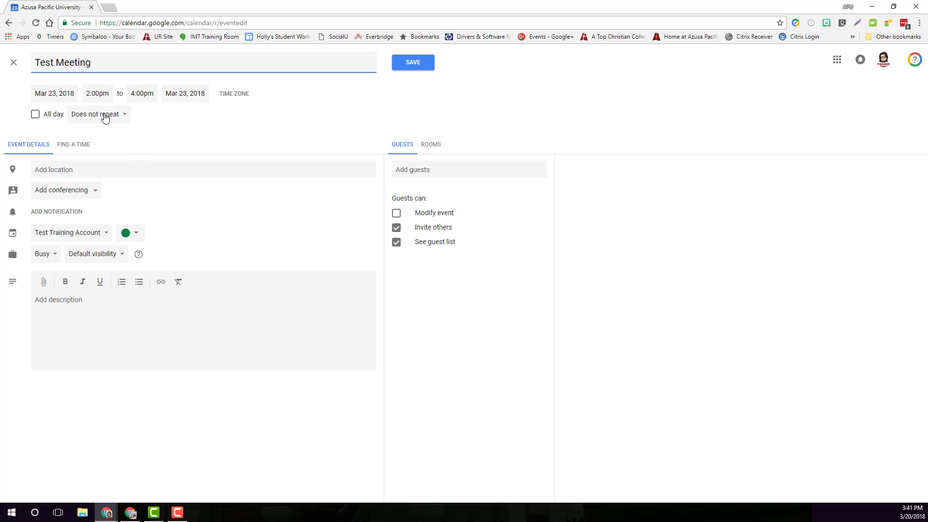
# Set the Test Meeting's location to Fun Zone and add Hangouts Meet conferencing.
pyautogui.click(66, 167)
pyautogui.write('Fun Zone')
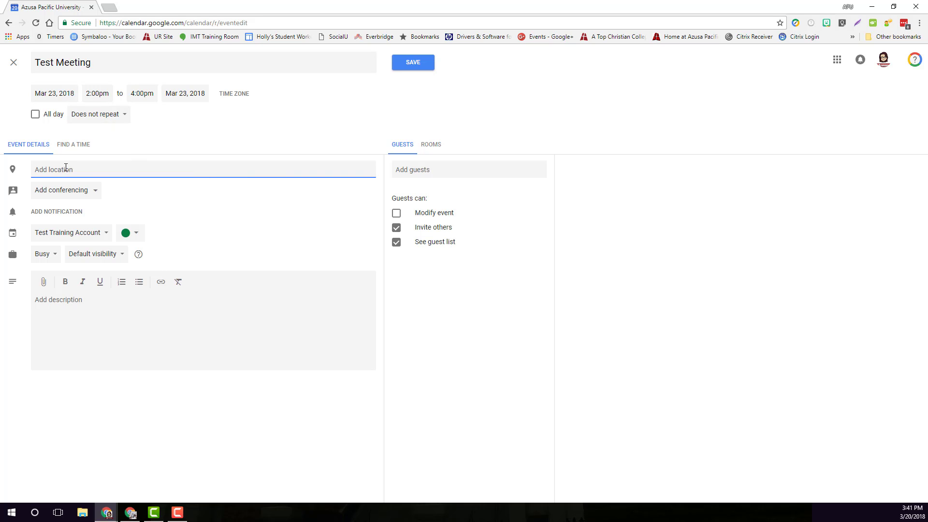
pyautogui.press('Tab')
pyautogui.click(54, 195)
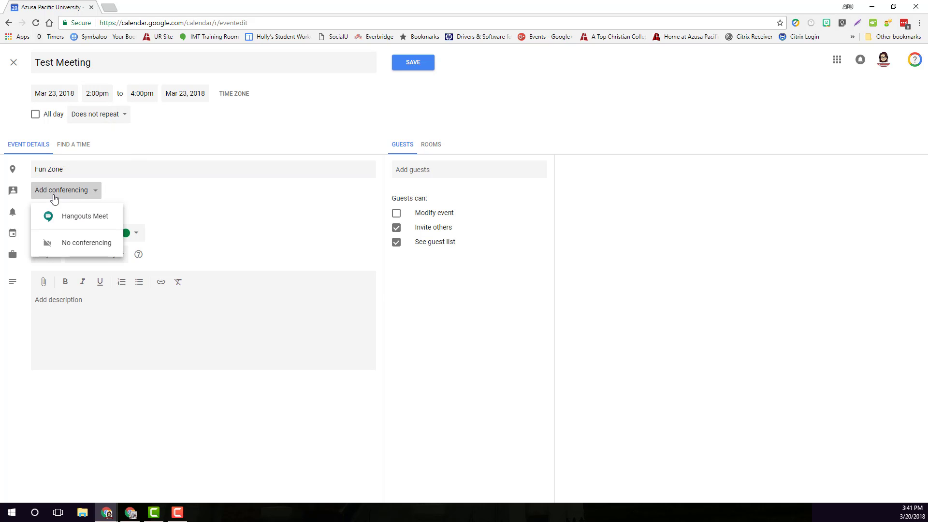
pyautogui.click(77, 222)
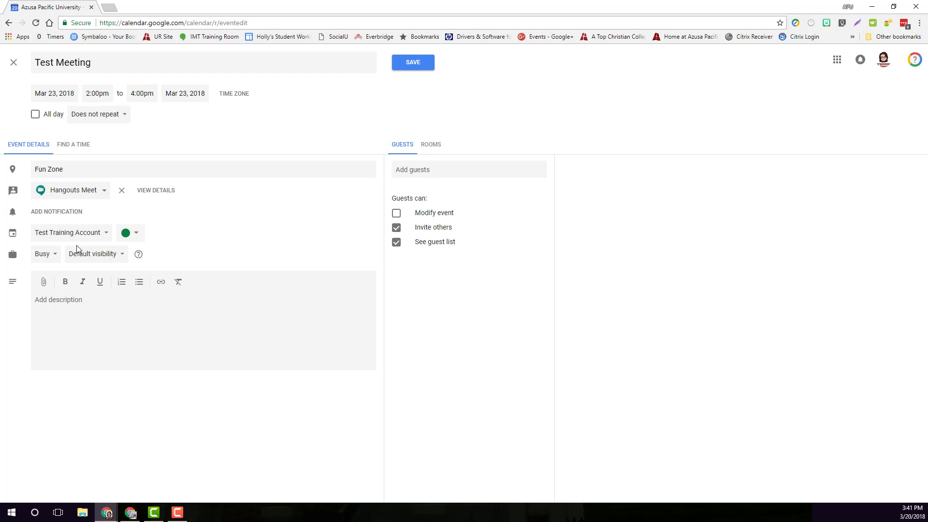
# Add a 10-minute notification to the Test Meeting and change its event color to light purple-blue.
pyautogui.click(57, 213)
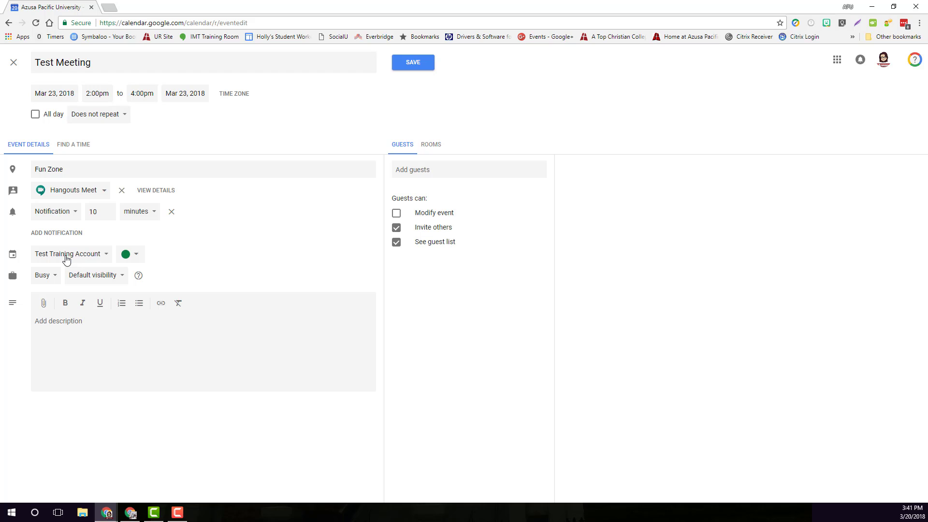
pyautogui.click(129, 257)
pyautogui.click(126, 304)
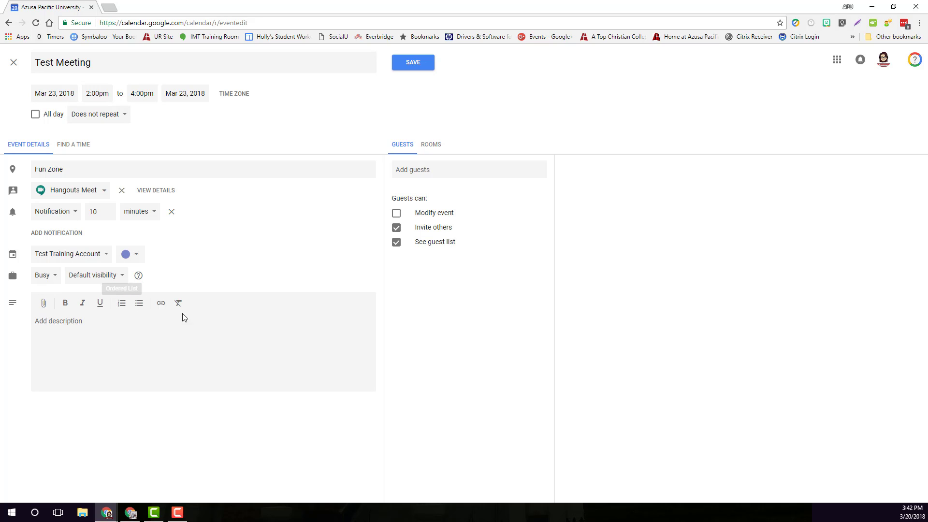
# Add three coworkers as guests of the Test Meeting.
pyautogui.click(461, 175)
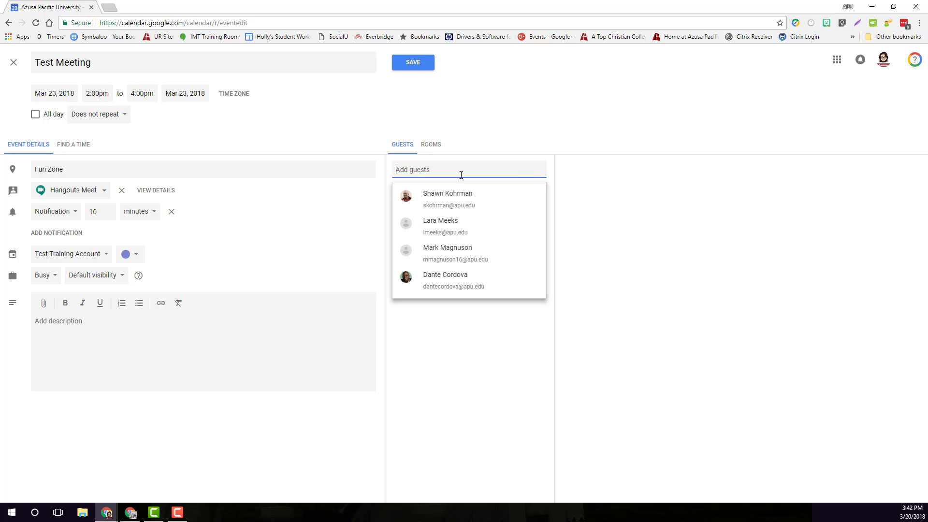
pyautogui.click(447, 198)
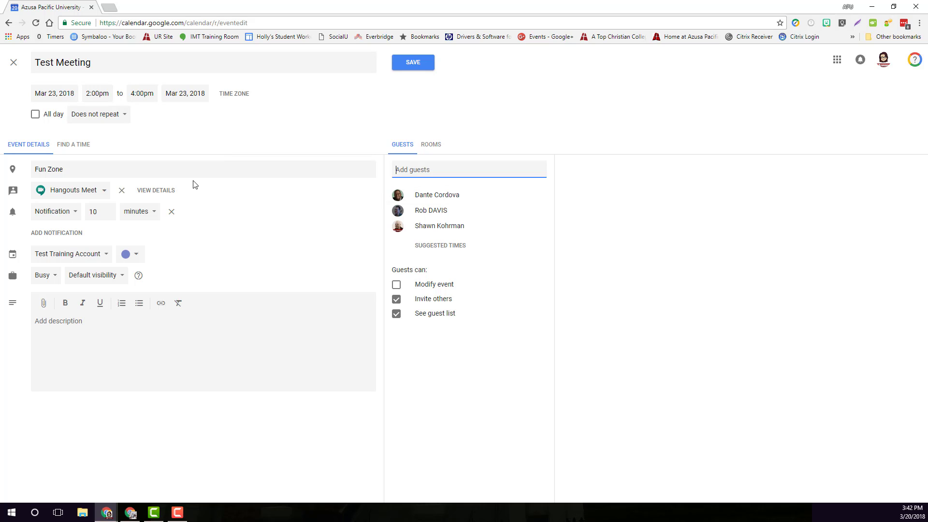
# Examine the guests' availability day by day from Friday, Mar 23 through Monday, Apr 2, 2018.
pyautogui.click(79, 150)
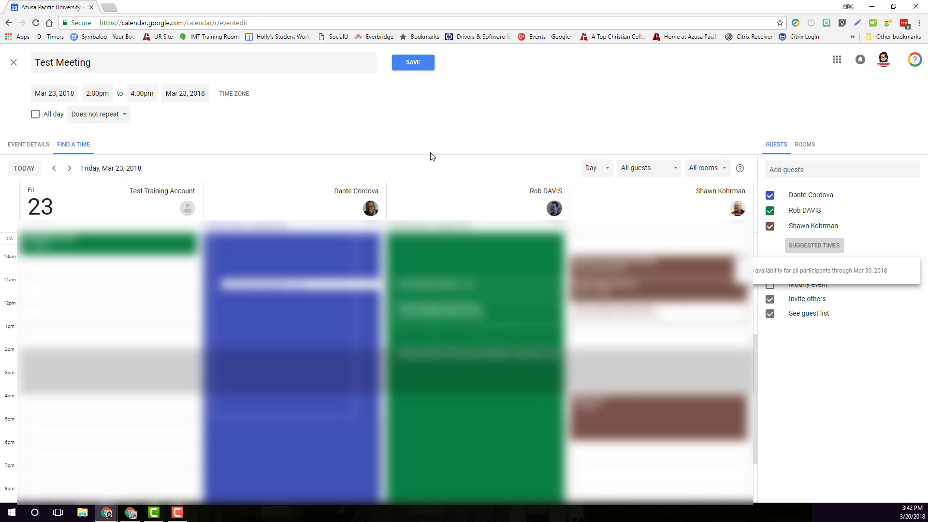
pyautogui.click(70, 171)
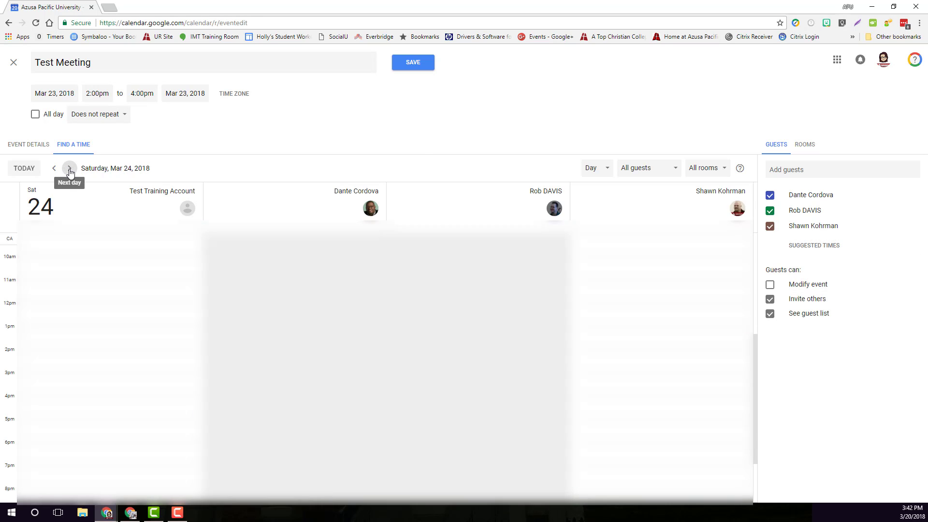
pyautogui.click(70, 171)
pyautogui.click(70, 172)
pyautogui.click(70, 171)
pyautogui.click(70, 171)
pyautogui.click(70, 171)
pyautogui.click(70, 171)
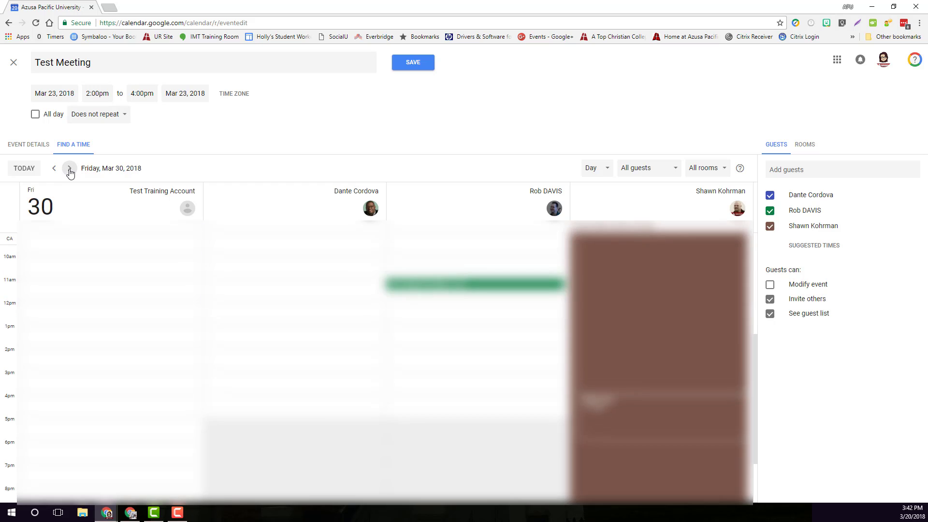
pyautogui.click(70, 171)
pyautogui.click(70, 171)
pyautogui.click(70, 171)
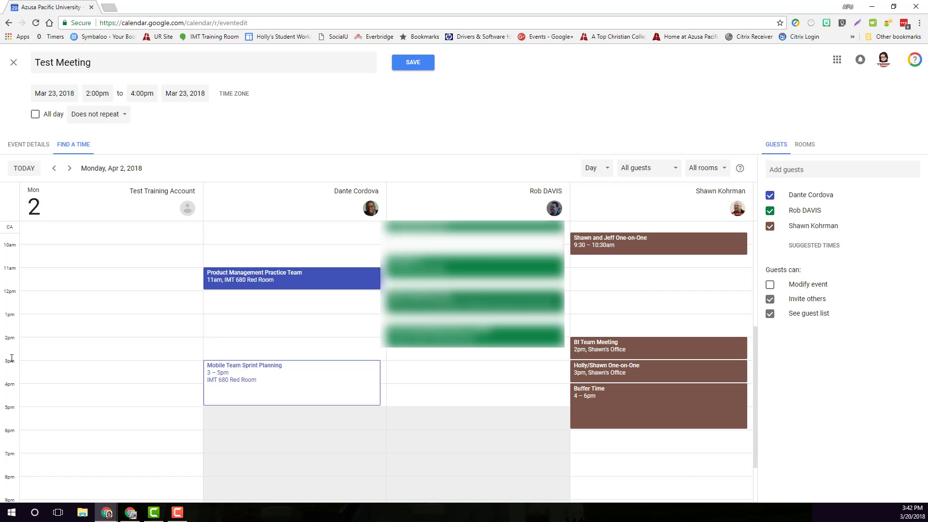
# Move the Test Meeting to Apr 2 at 1:00pm, then apply the suggested time of Apr 6, 2018 at 9:00am.
pyautogui.click(29, 323)
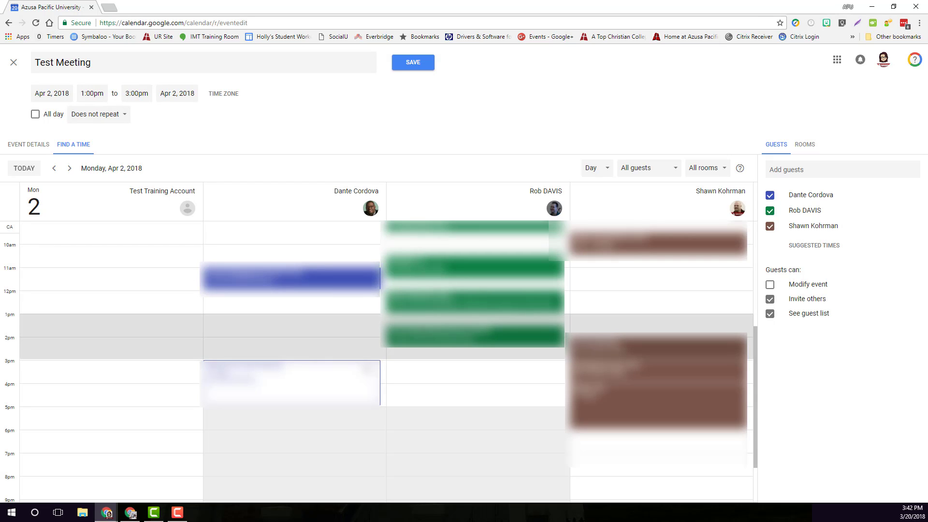
pyautogui.click(825, 250)
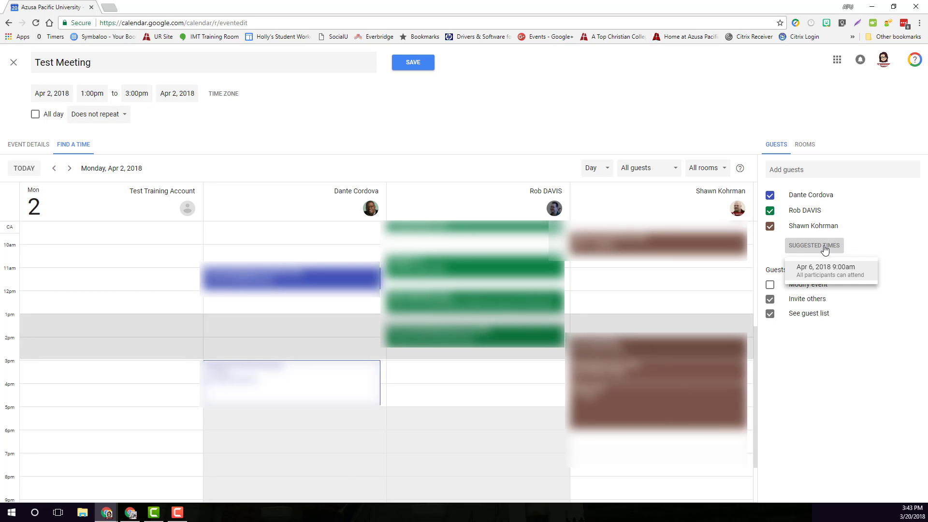
pyautogui.click(828, 273)
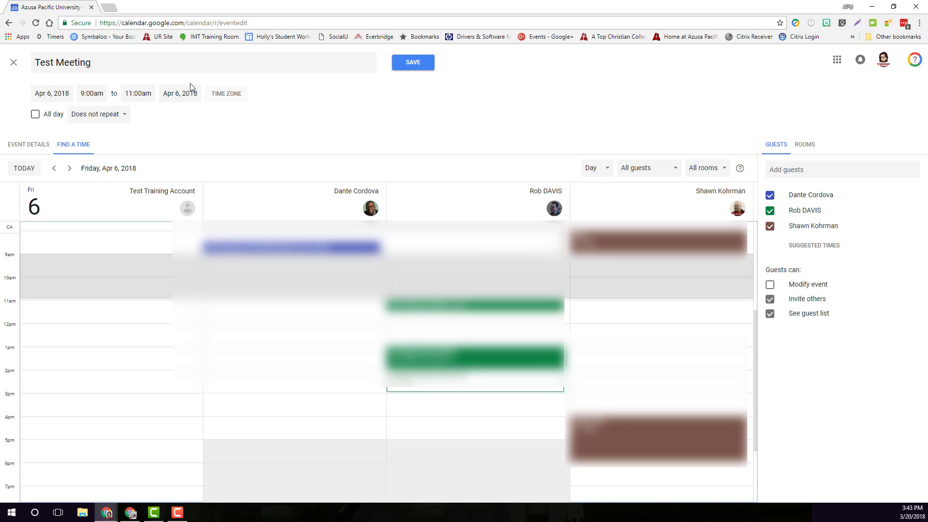
# Return to the event details, try saving the Test Meeting, cancel the changes without sending invitations, and discard the unsaved meeting.
pyautogui.click(11, 148)
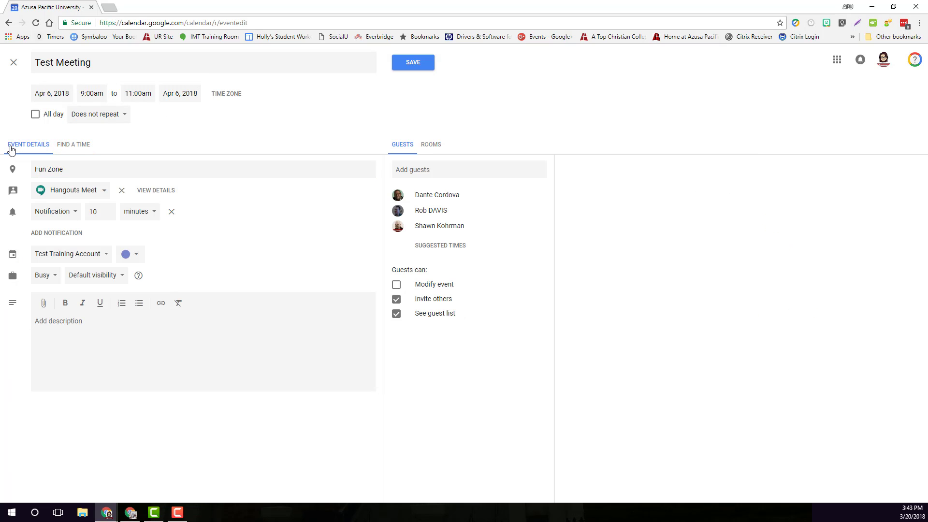
pyautogui.click(413, 67)
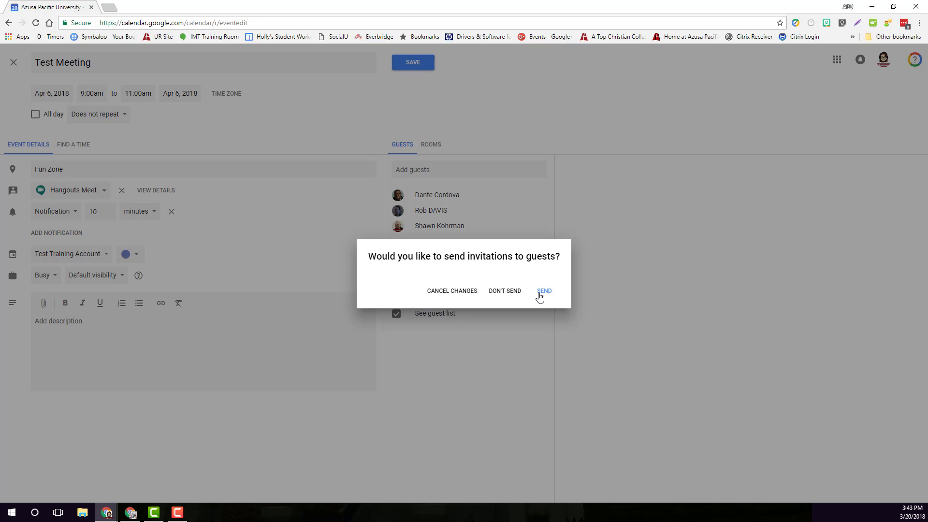
pyautogui.click(462, 293)
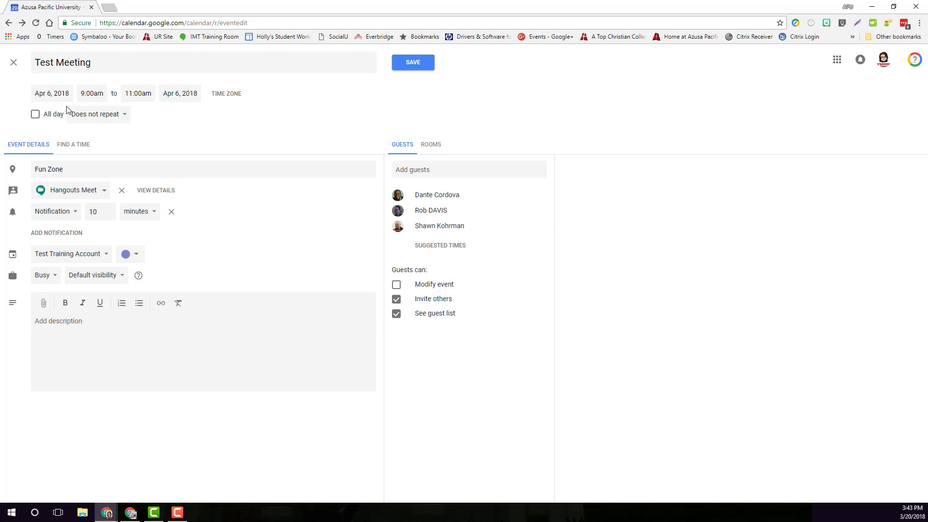
pyautogui.click(13, 63)
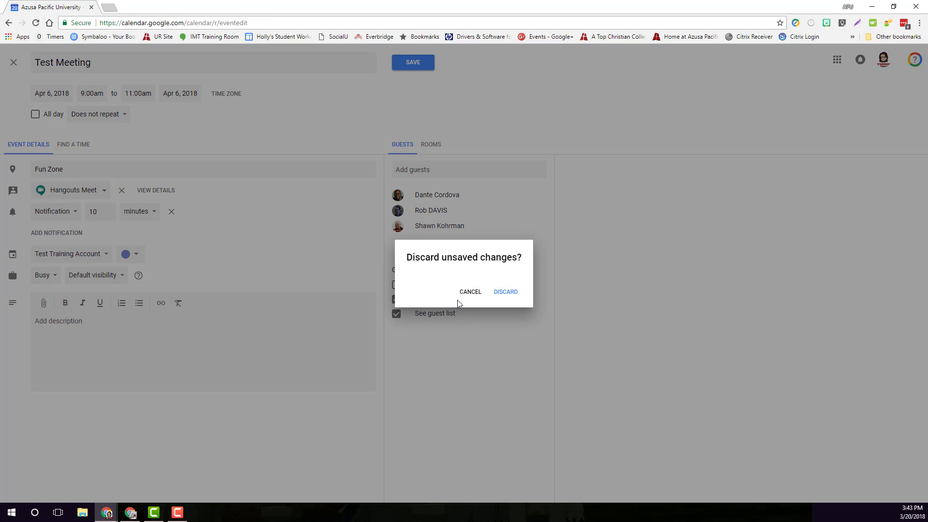
pyautogui.click(503, 293)
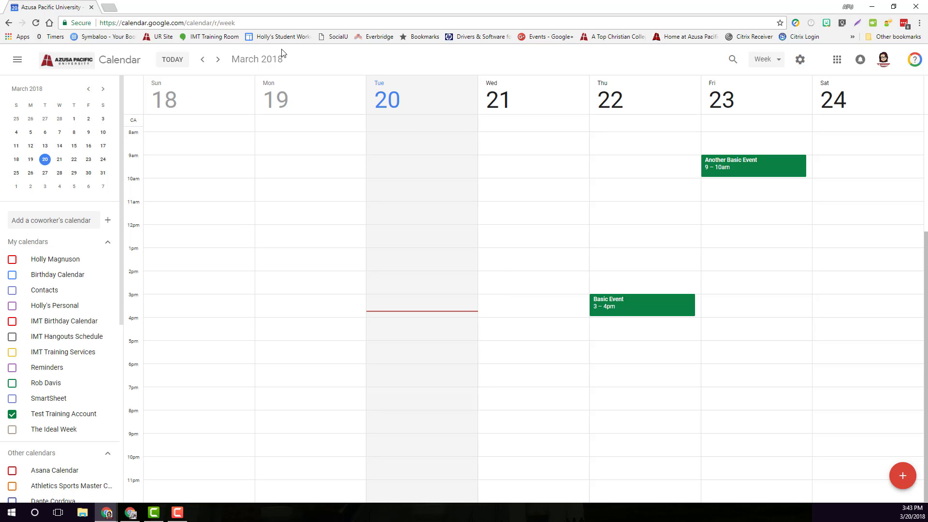
# Start an event titled Comm Team on Thursday, Mar 15, 2018, from 3:00pm to 4:00pm, and open its full event details.
pyautogui.click(203, 59)
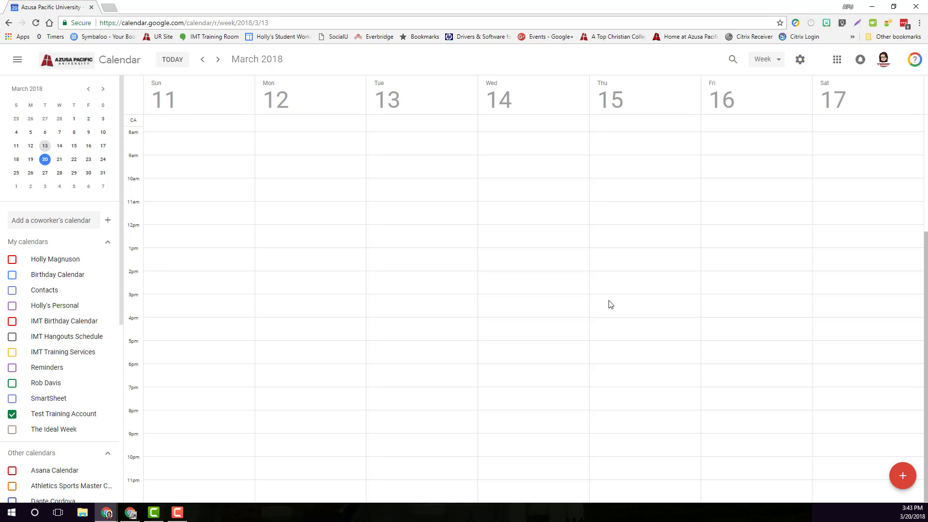
pyautogui.moveTo(609, 298); pyautogui.dragTo(606, 315)
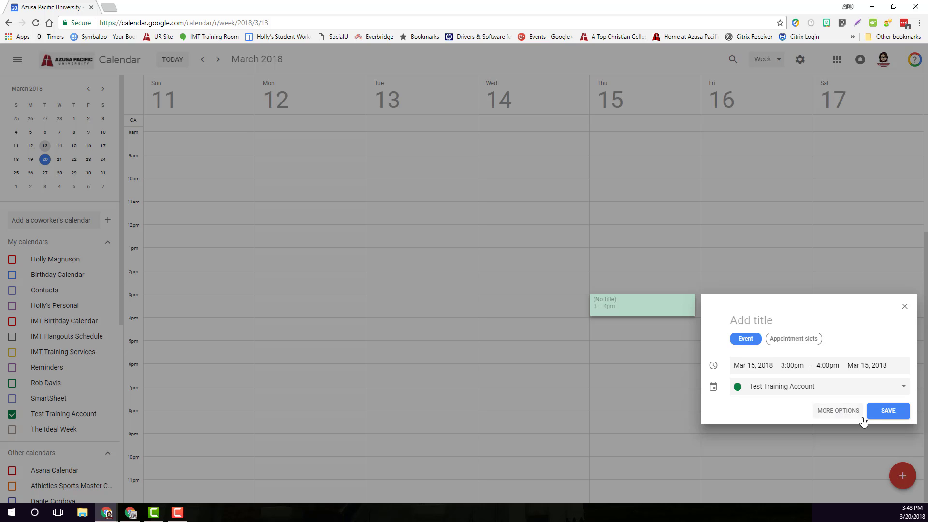
pyautogui.click(905, 308)
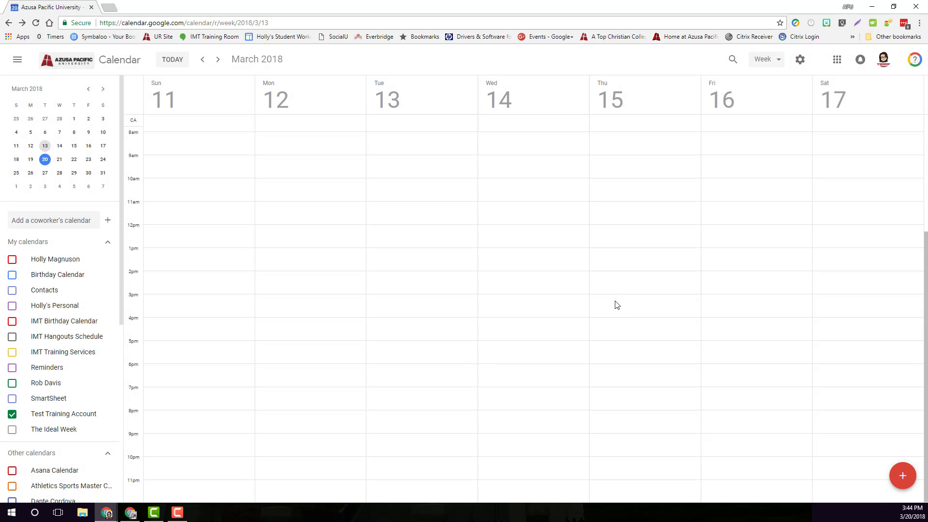
pyautogui.moveTo(618, 300); pyautogui.dragTo(618, 316)
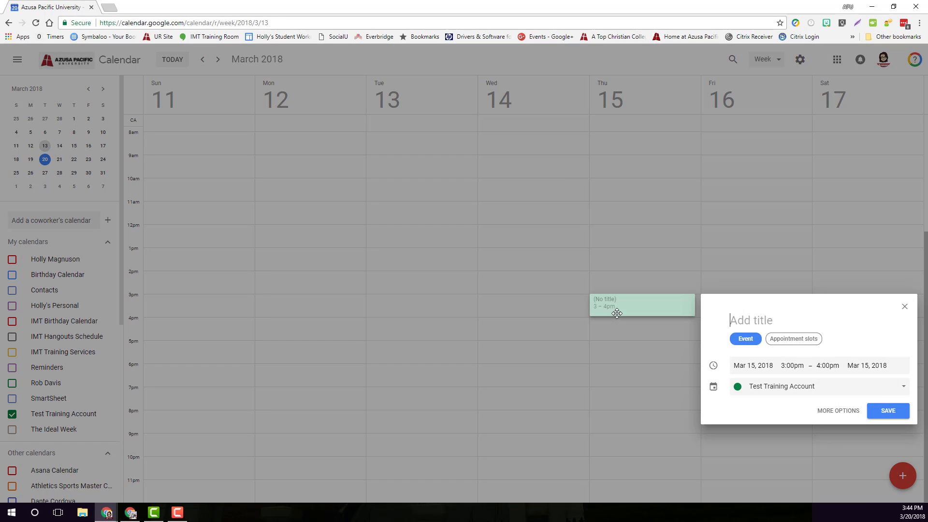
pyautogui.write('Comm Team')
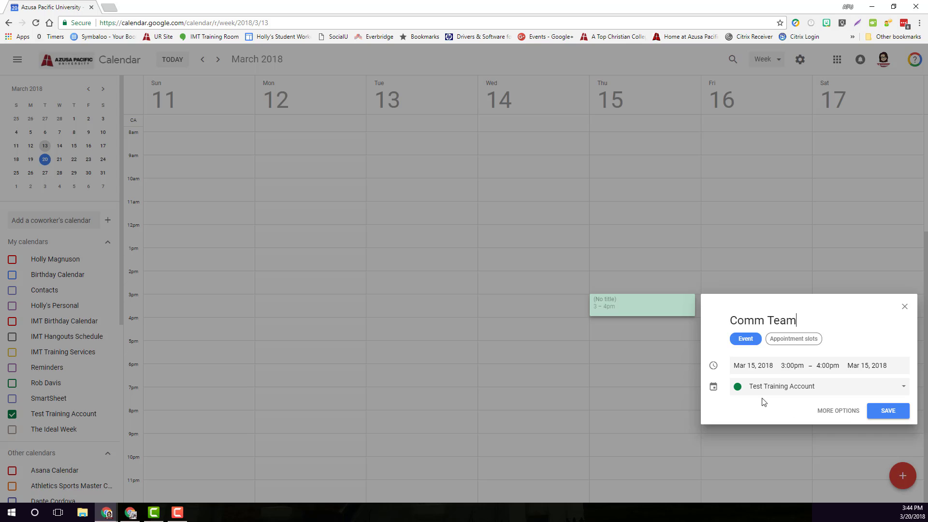
pyautogui.click(839, 411)
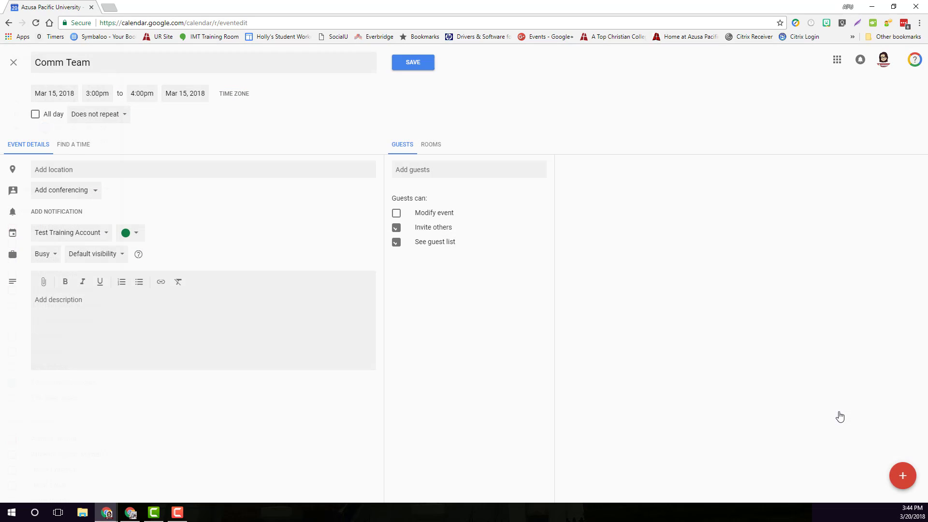
# Save Comm Team with a custom recurrence of every 2 weeks on Thursday, ending after 13 occurrences, and view the week of March 29.
pyautogui.click(107, 119)
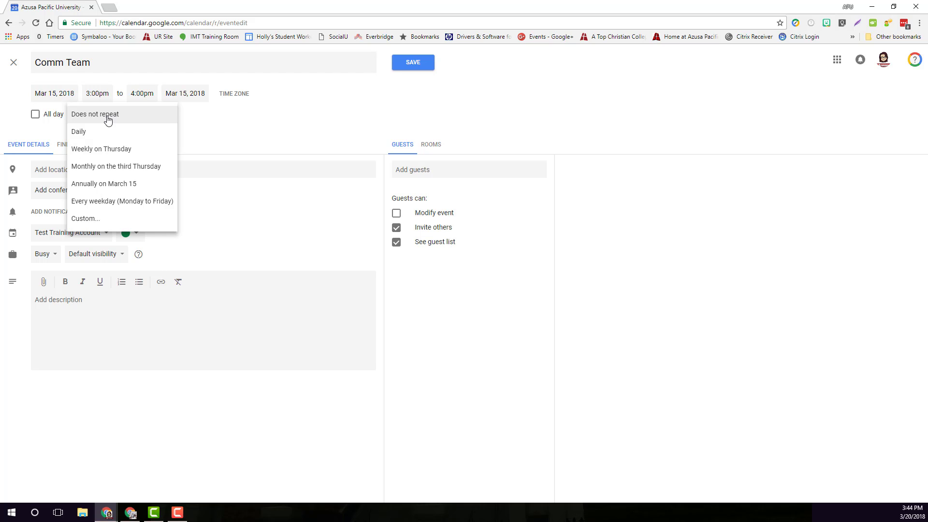
pyautogui.click(85, 218)
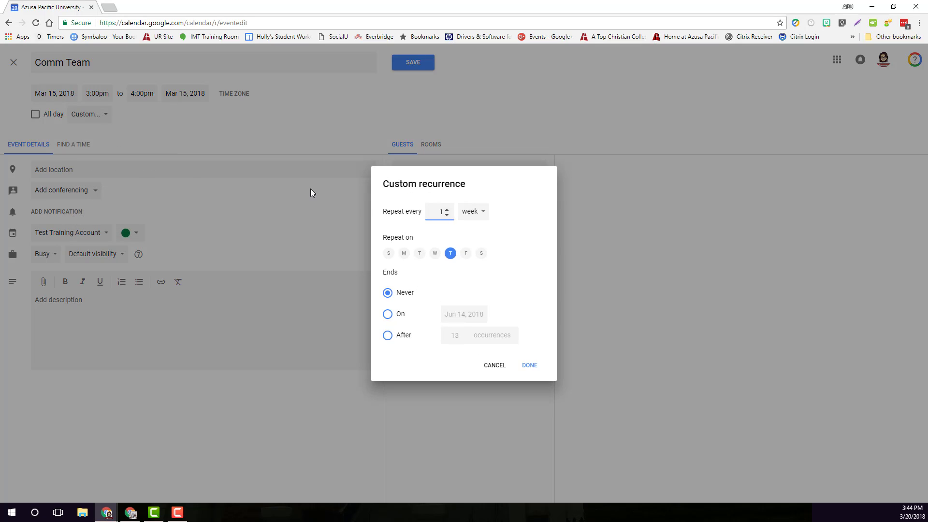
pyautogui.click(447, 208)
pyautogui.click(397, 320)
pyautogui.click(390, 336)
pyautogui.click(530, 366)
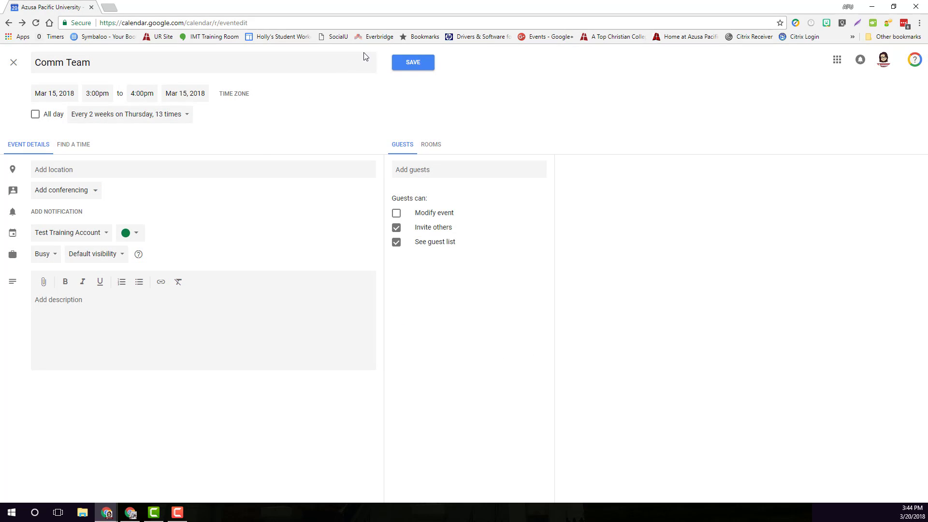
pyautogui.click(417, 66)
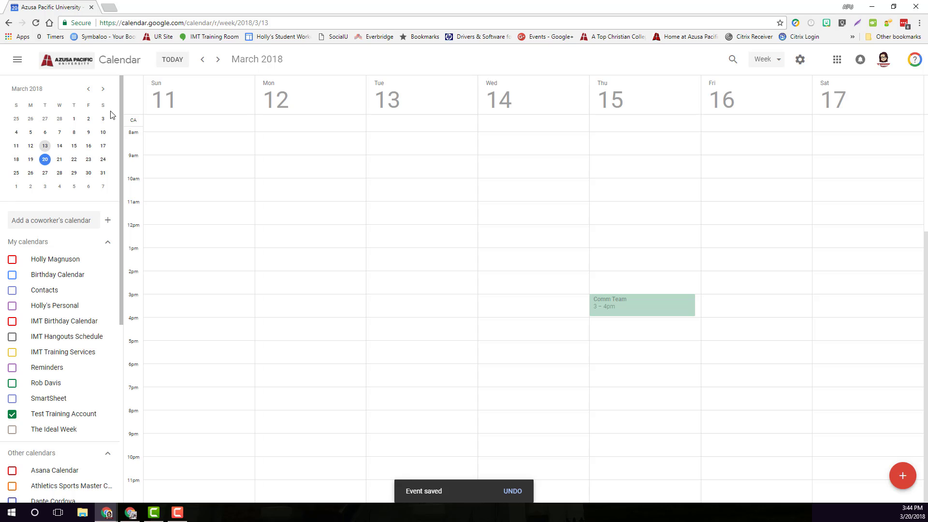
pyautogui.click(75, 176)
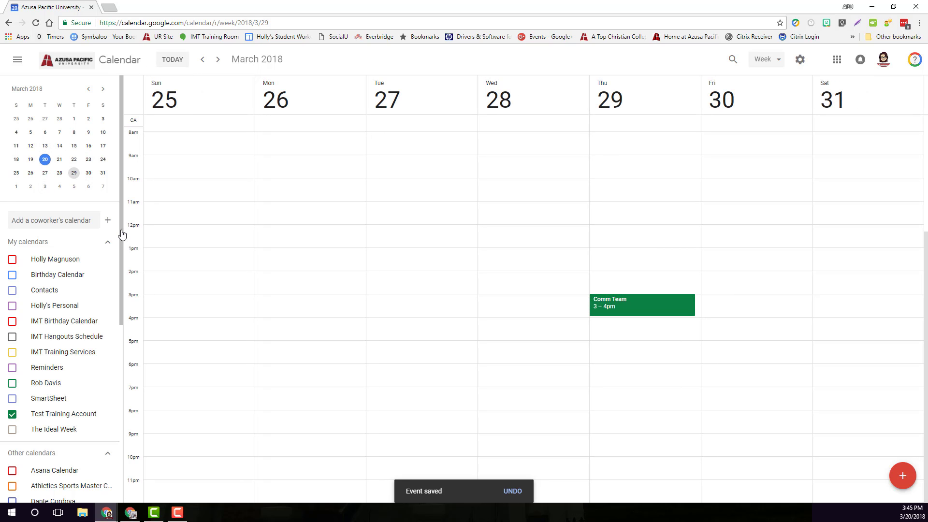